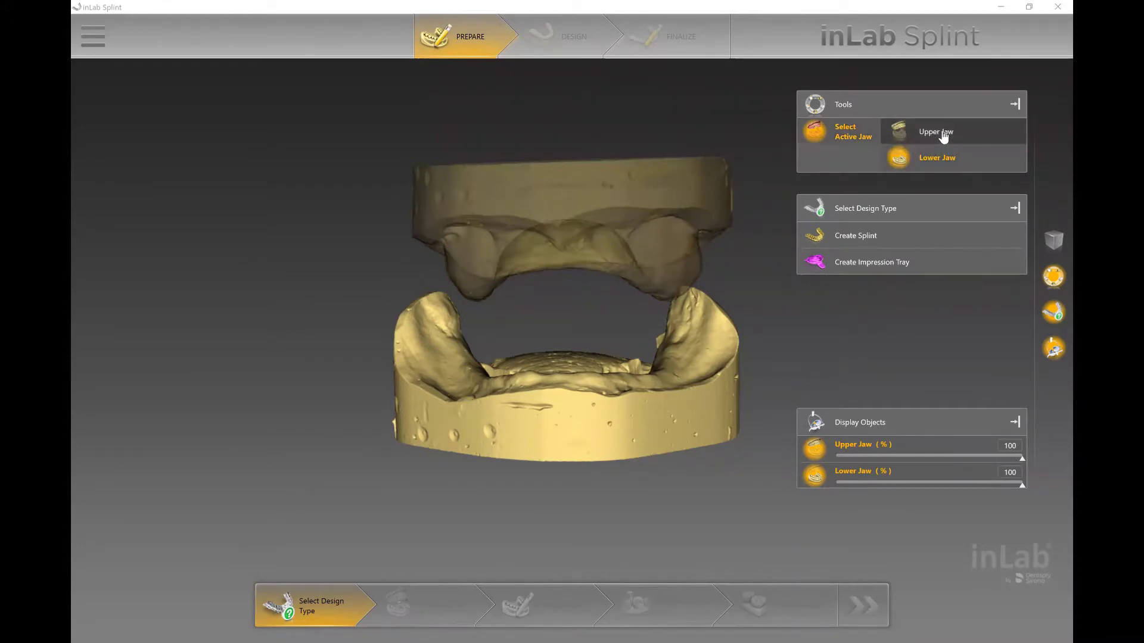
# Step: Make the upper jaw active, choose Create Impression Tray, and show the lower jaw at full visibility
pyautogui.click(943, 136)
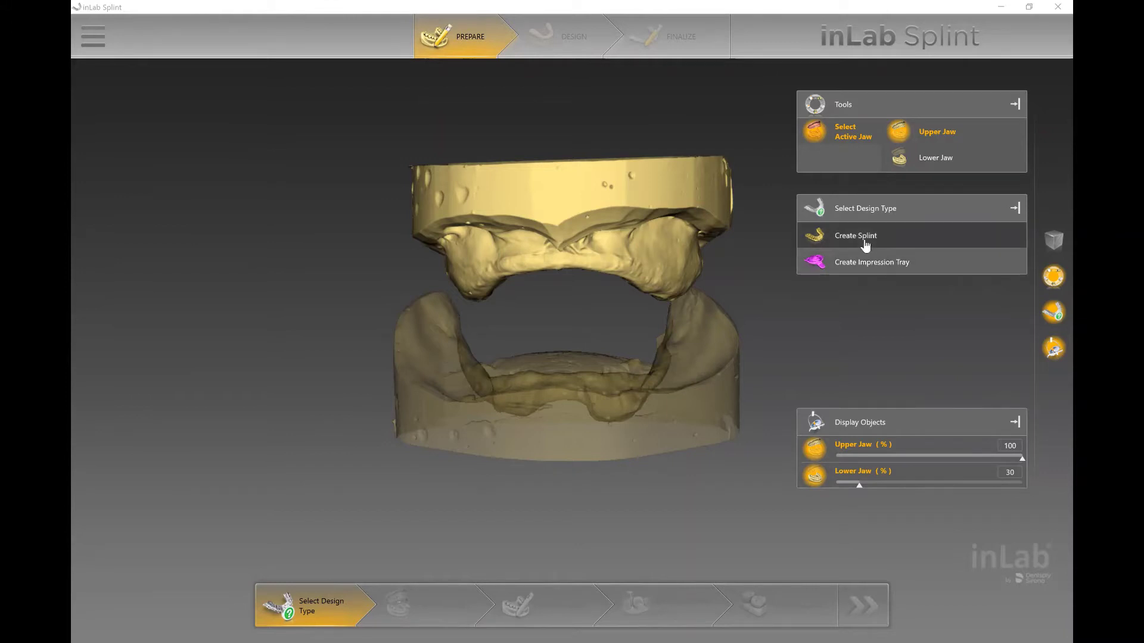
pyautogui.click(864, 266)
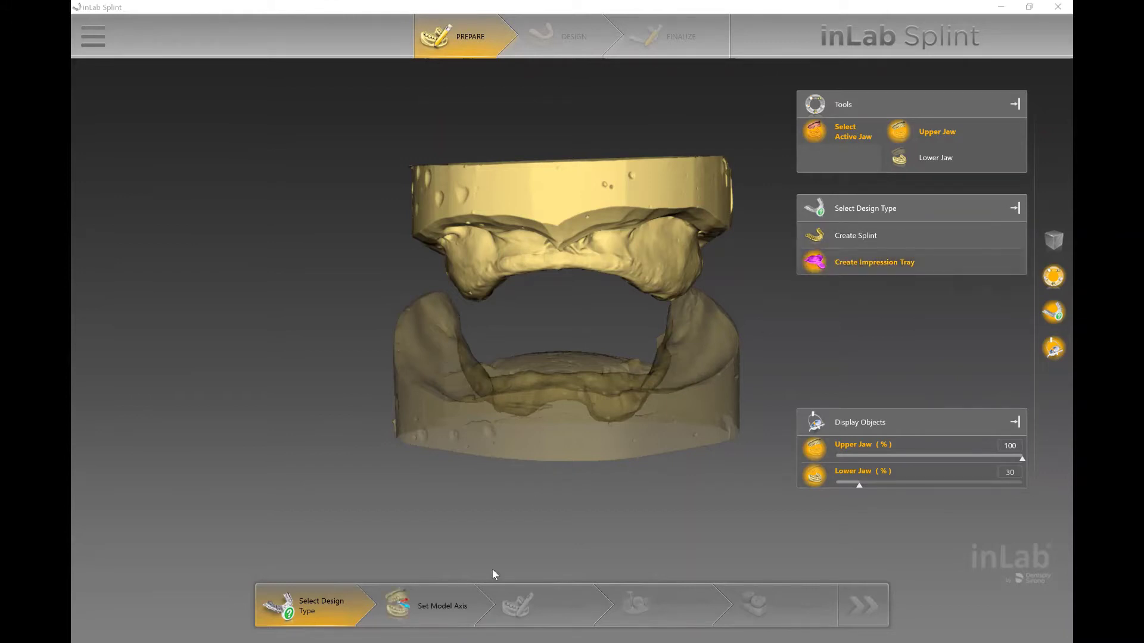
pyautogui.click(421, 607)
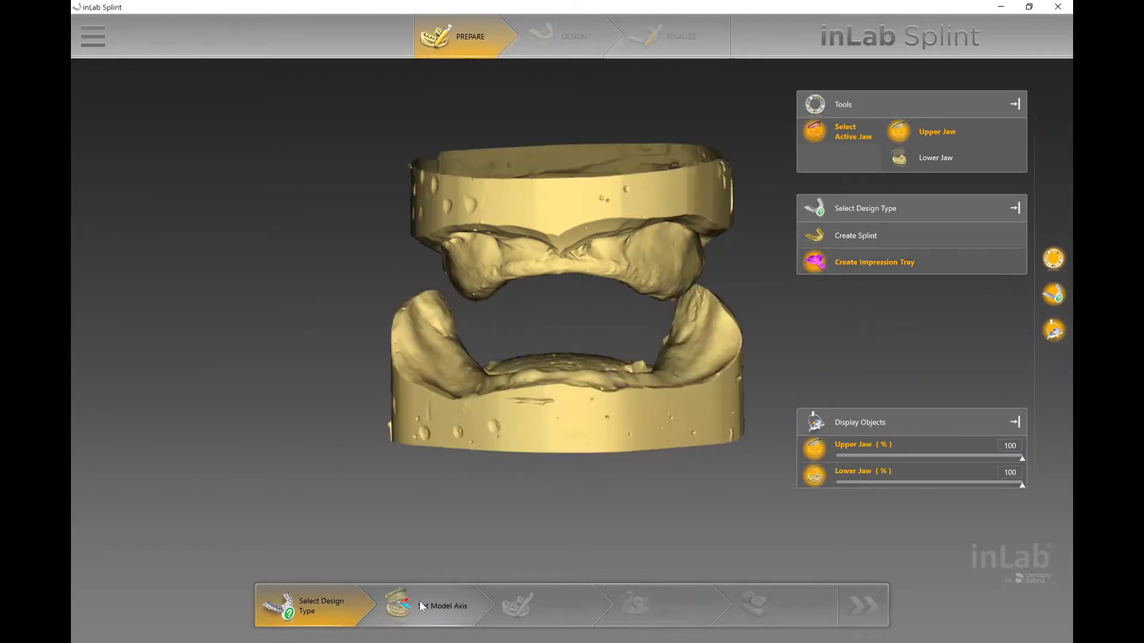
# Step: Accept the upper jaw's model axis in the occlusal view and advance to Prepare Model
pyautogui.click(420, 606)
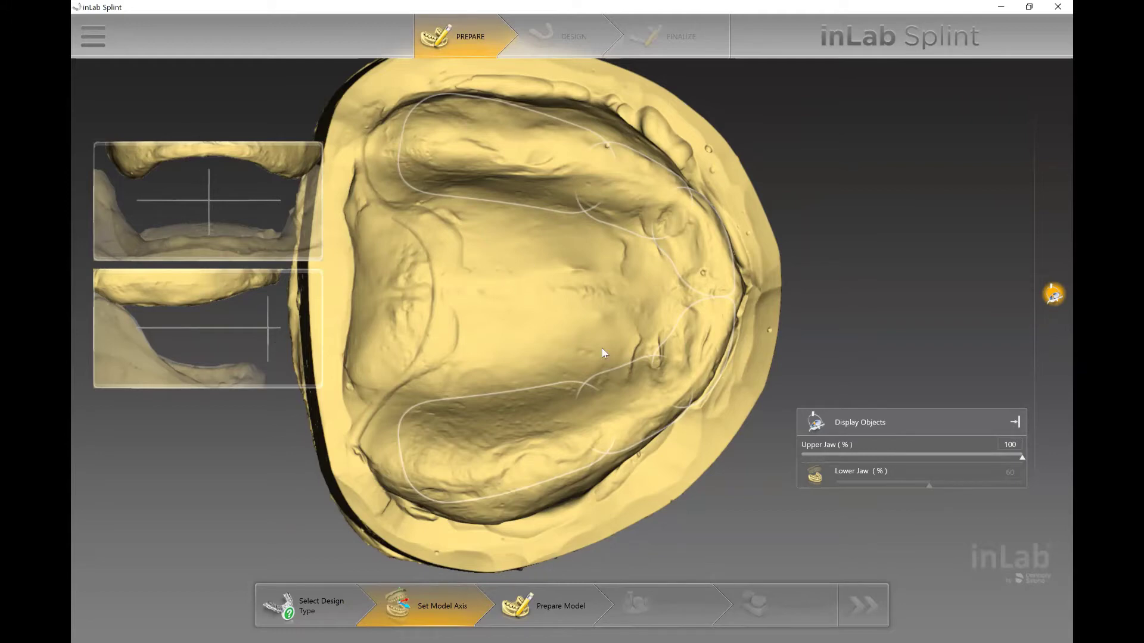
pyautogui.click(560, 611)
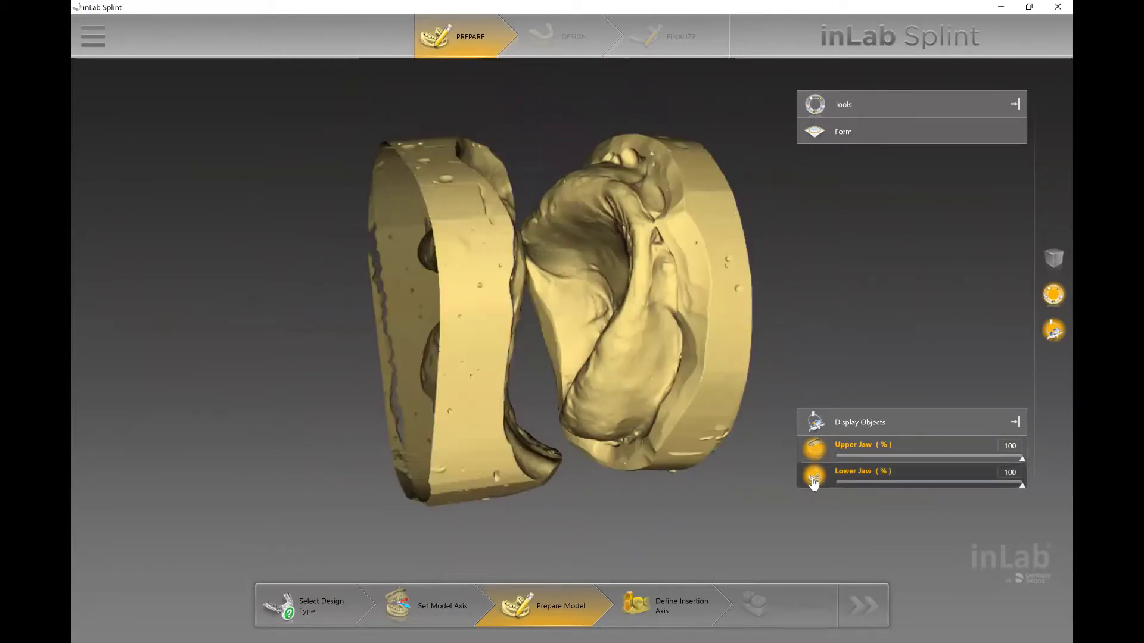
# Step: Hide the lower jaw, open the Form tool, and advance to Define Insertion Axis
pyautogui.click(814, 475)
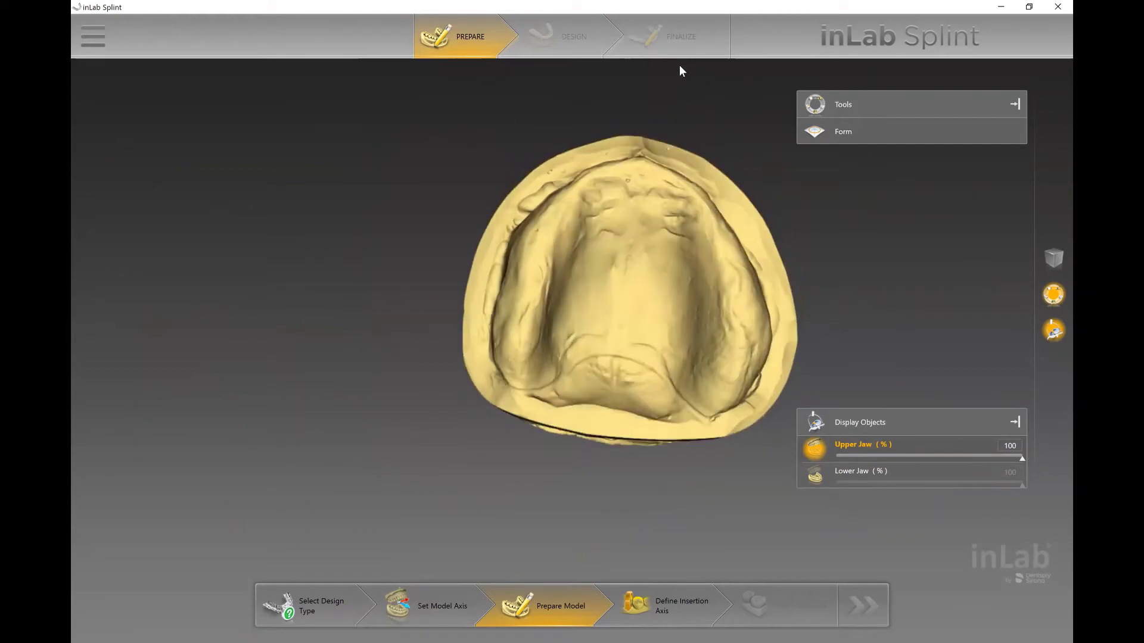
pyautogui.click(871, 140)
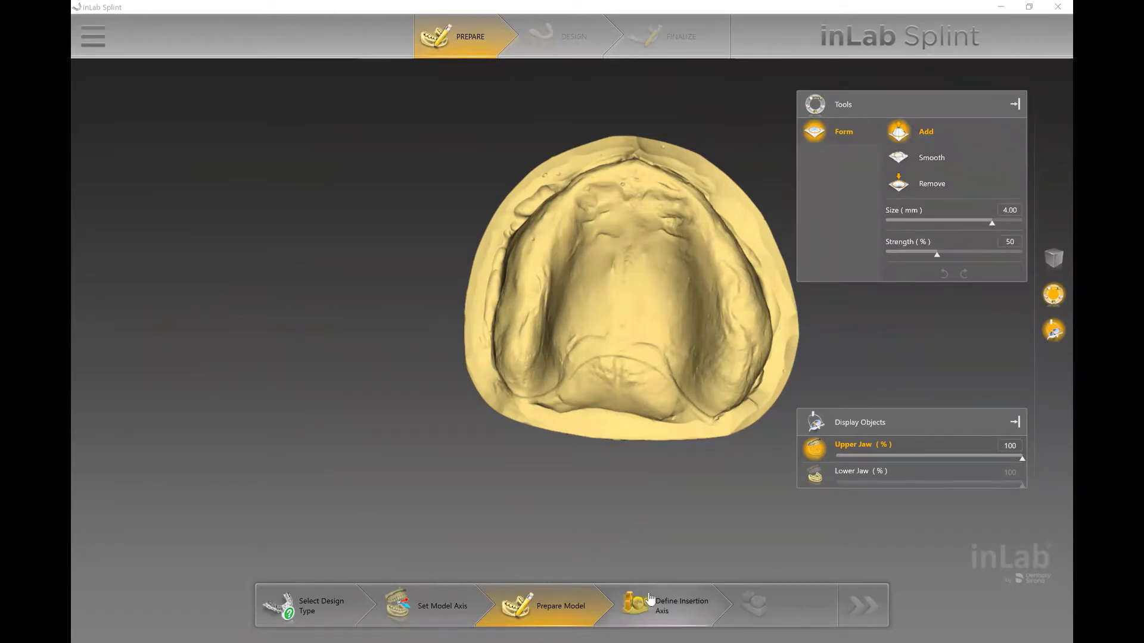
pyautogui.click(667, 606)
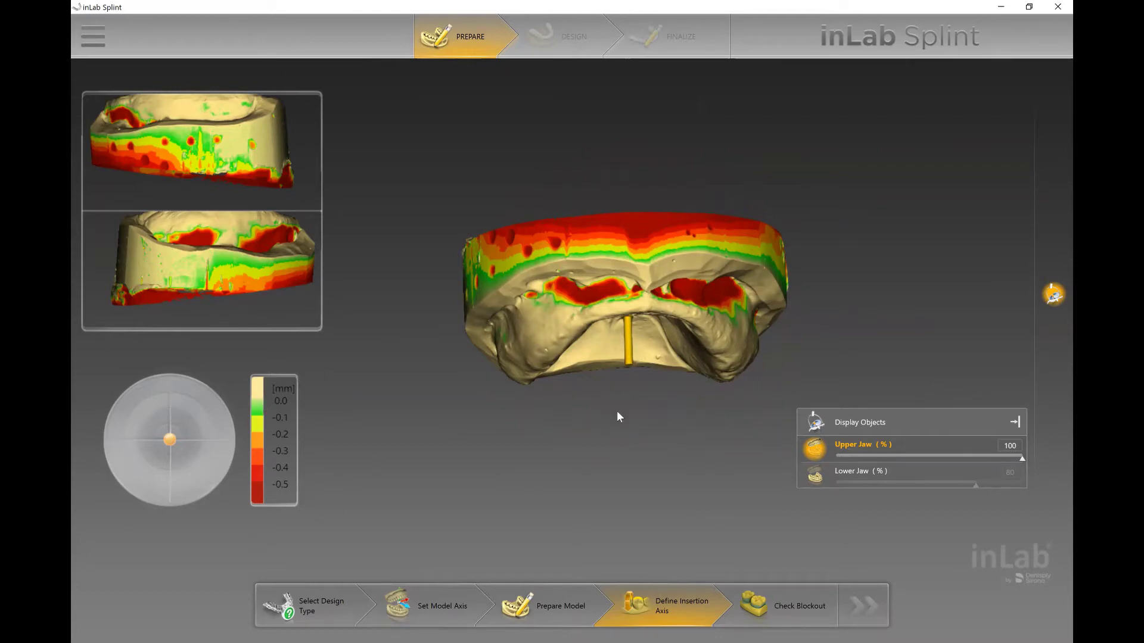
# Step: Reset and tilt the upper jaw's insertion axis, then compute the undercut blockout
pyautogui.moveTo(598, 421); pyautogui.dragTo(636, 293, button='middle')
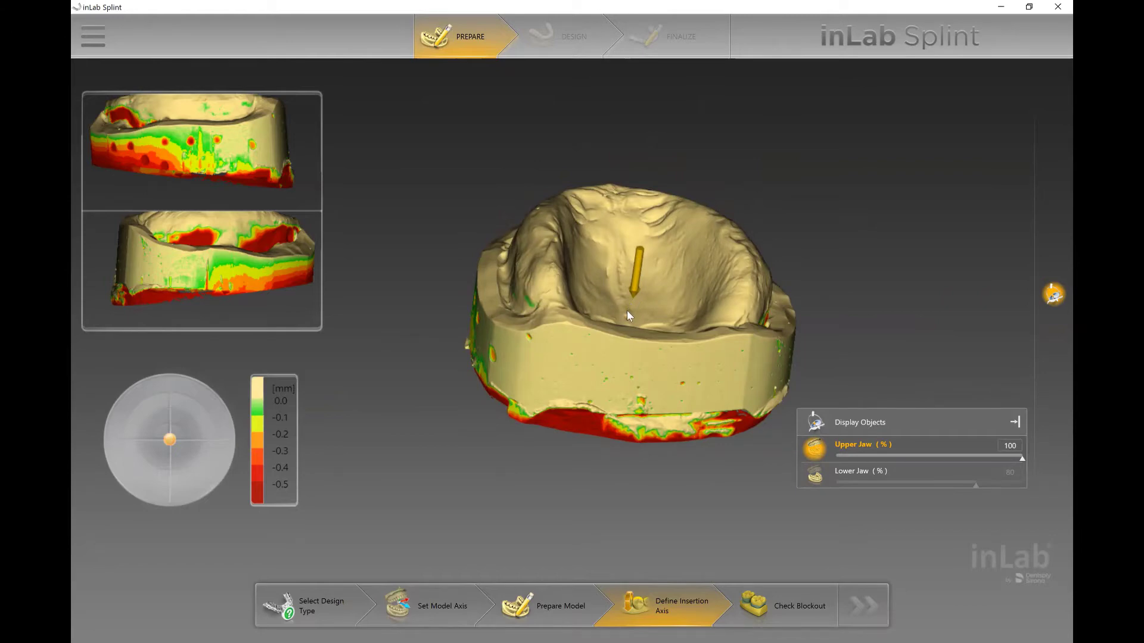
pyautogui.moveTo(603, 353); pyautogui.dragTo(610, 385, button='middle')
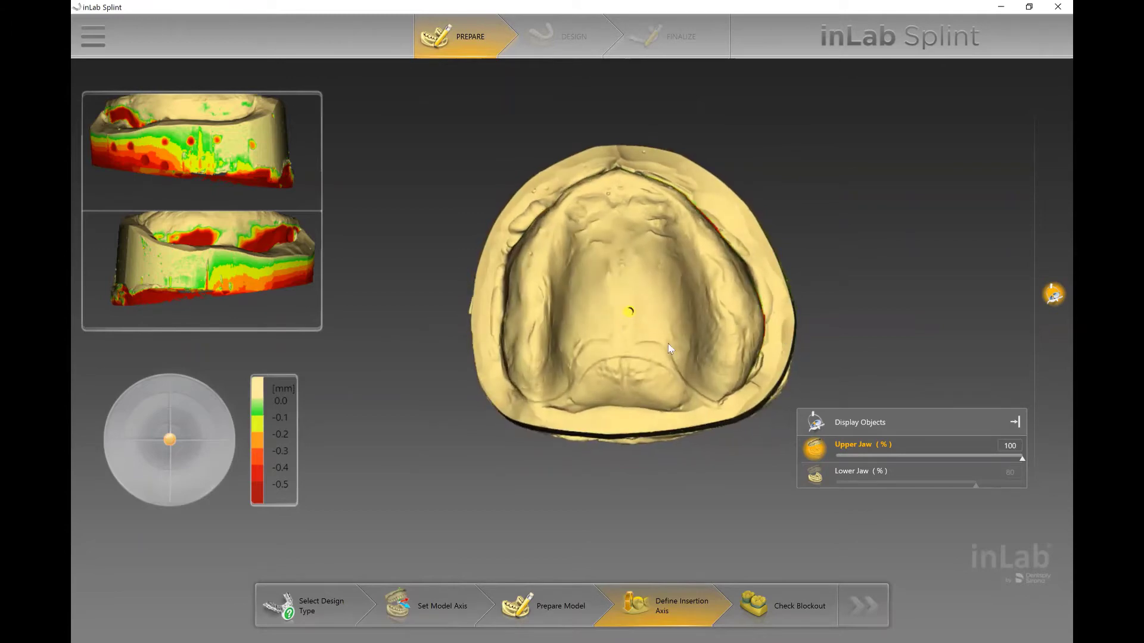
pyautogui.click(629, 309)
pyautogui.moveTo(628, 307); pyautogui.dragTo(630, 299)
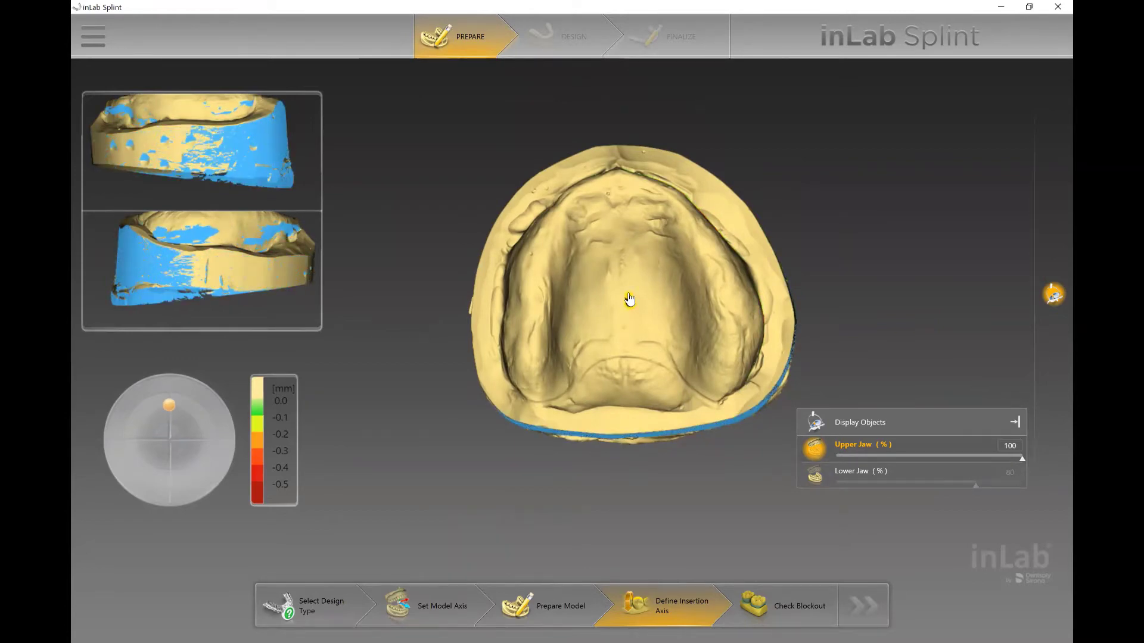
pyautogui.moveTo(636, 250); pyautogui.dragTo(628, 302)
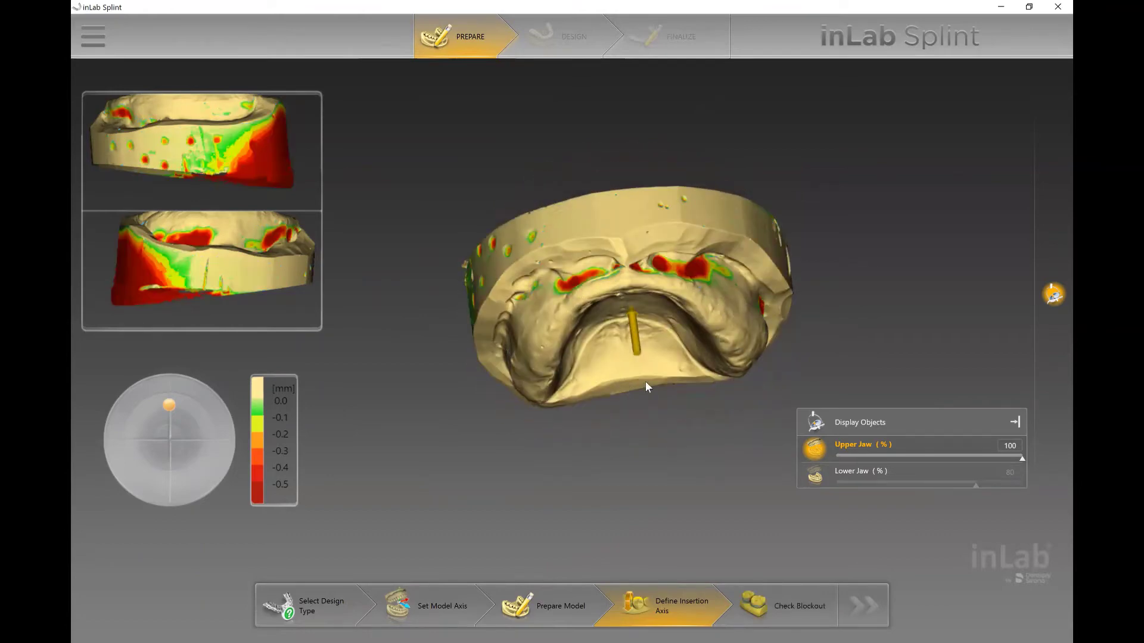
pyautogui.click(791, 603)
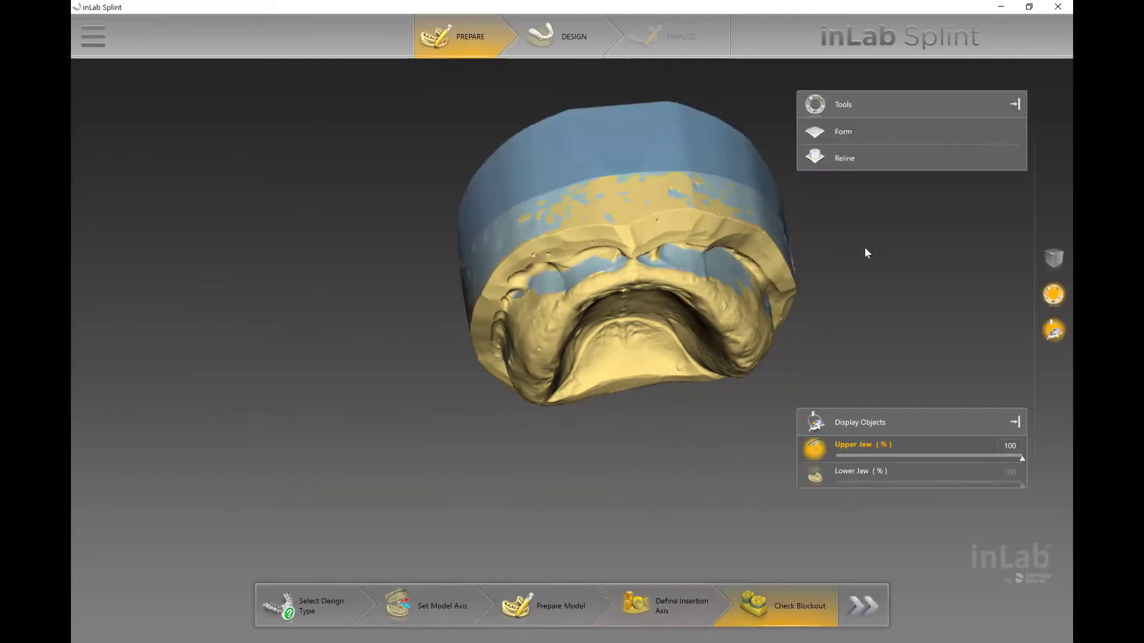
# Step: Reline the front ridge of the upper jaw at 0.50 mm height
pyautogui.moveTo(778, 288); pyautogui.dragTo(869, 250, button='middle')
pyautogui.click(857, 163)
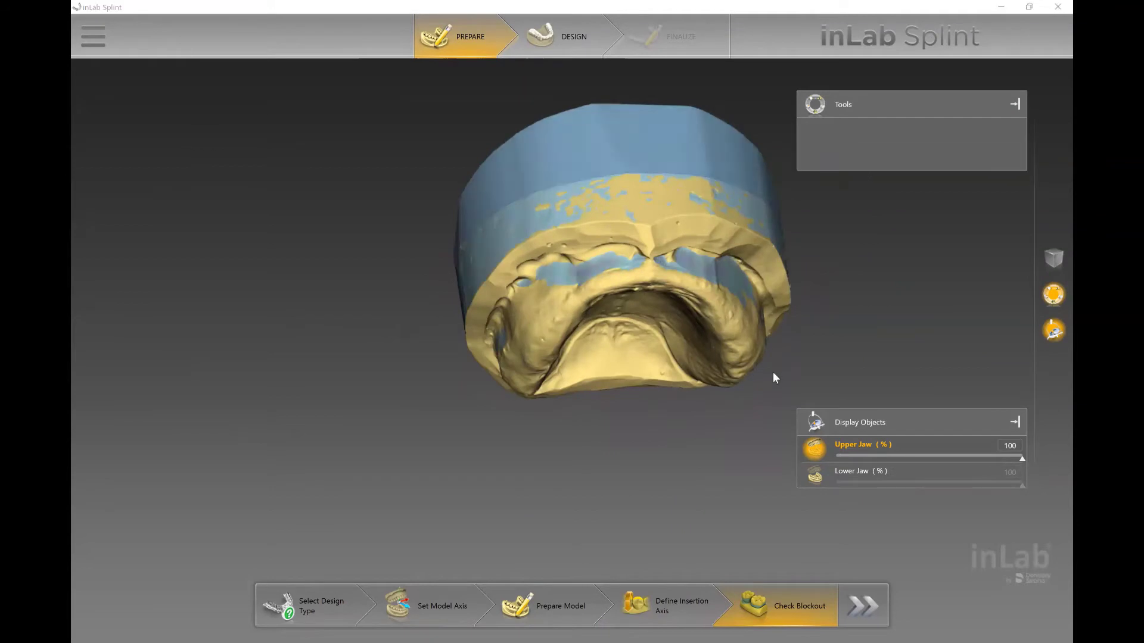
pyautogui.scroll(2, 676, 233)
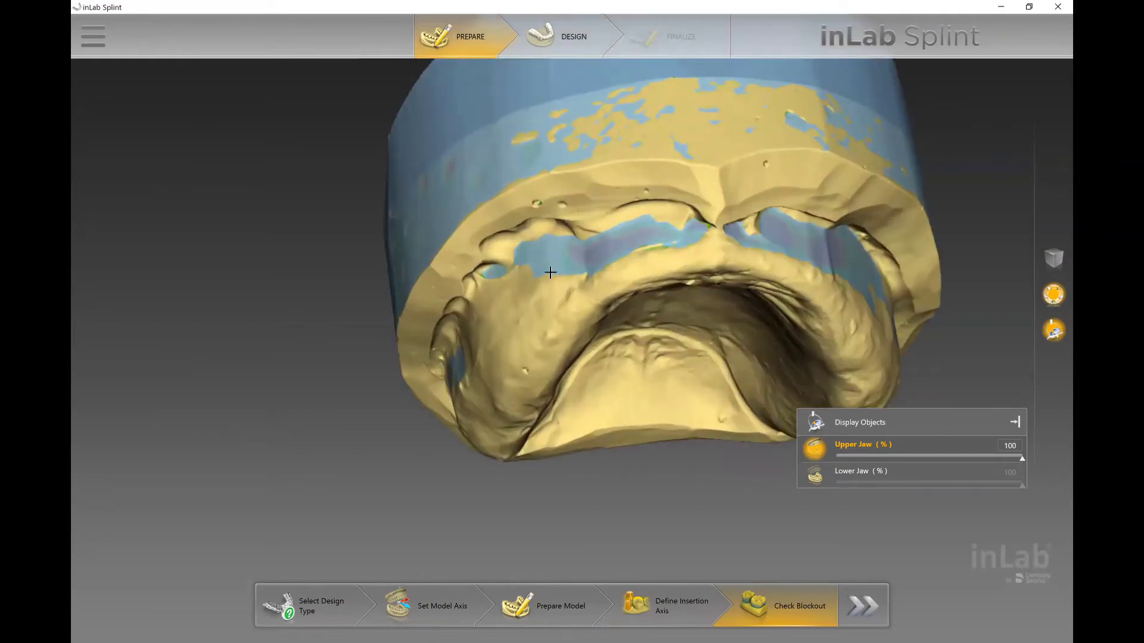
pyautogui.moveTo(374, 171); pyautogui.dragTo(199, 266, button='middle')
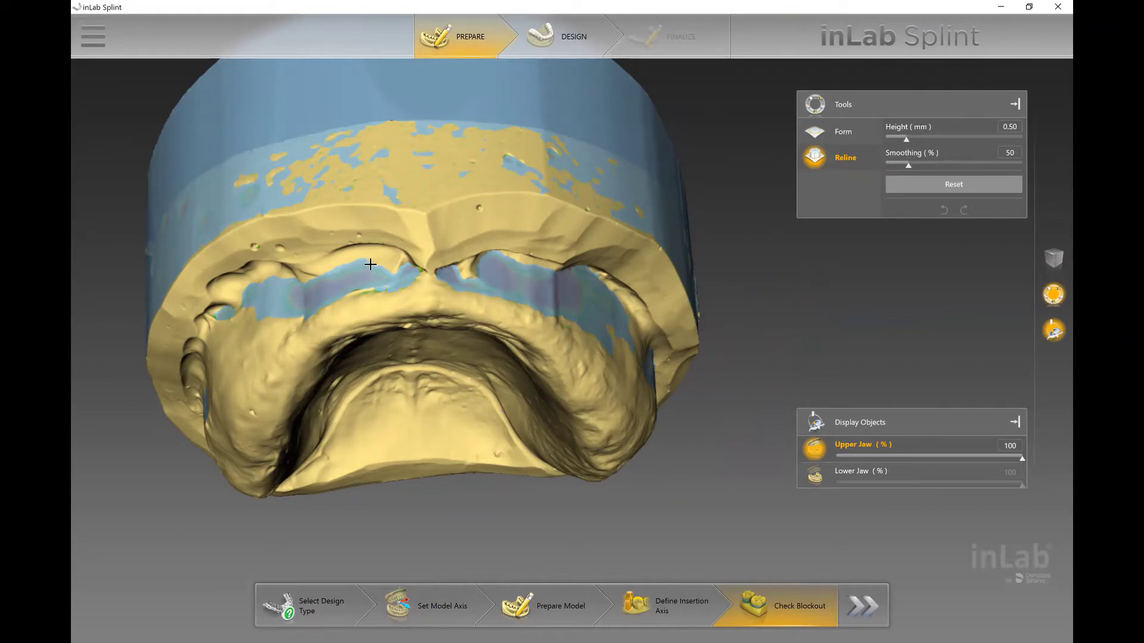
pyautogui.moveTo(370, 264)
pyautogui.mouseDown()
pyautogui.moveTo(289, 281)
pyautogui.moveTo(283, 301)
pyautogui.moveTo(312, 316)
pyautogui.moveTo(406, 278)
pyautogui.moveTo(372, 263)
pyautogui.mouseUp()
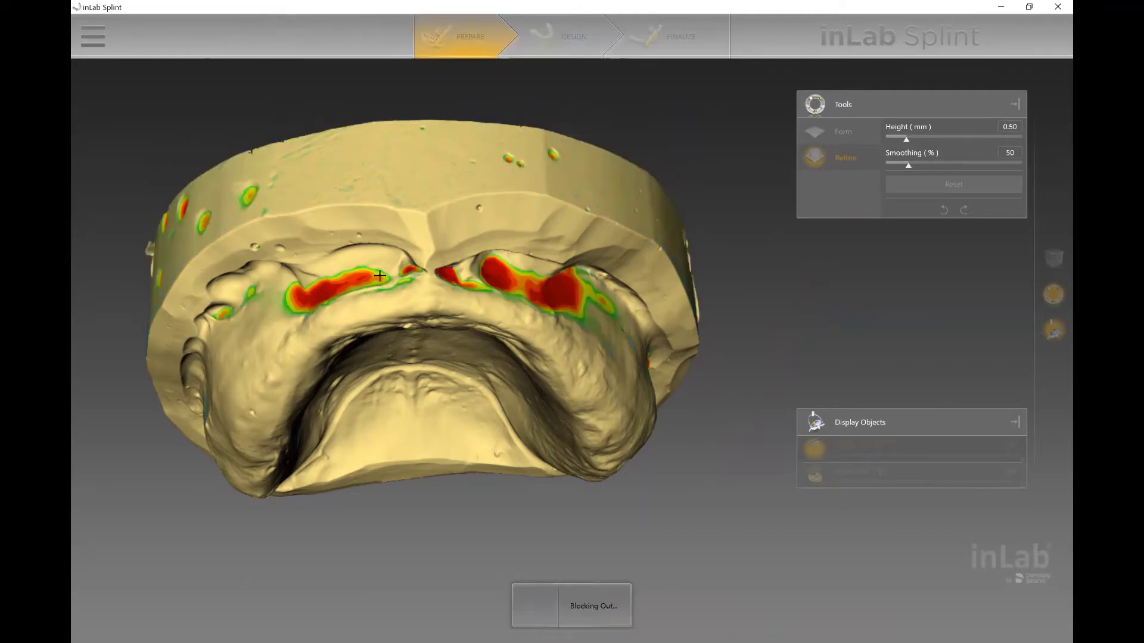
pyautogui.scroll(6, 394, 358)
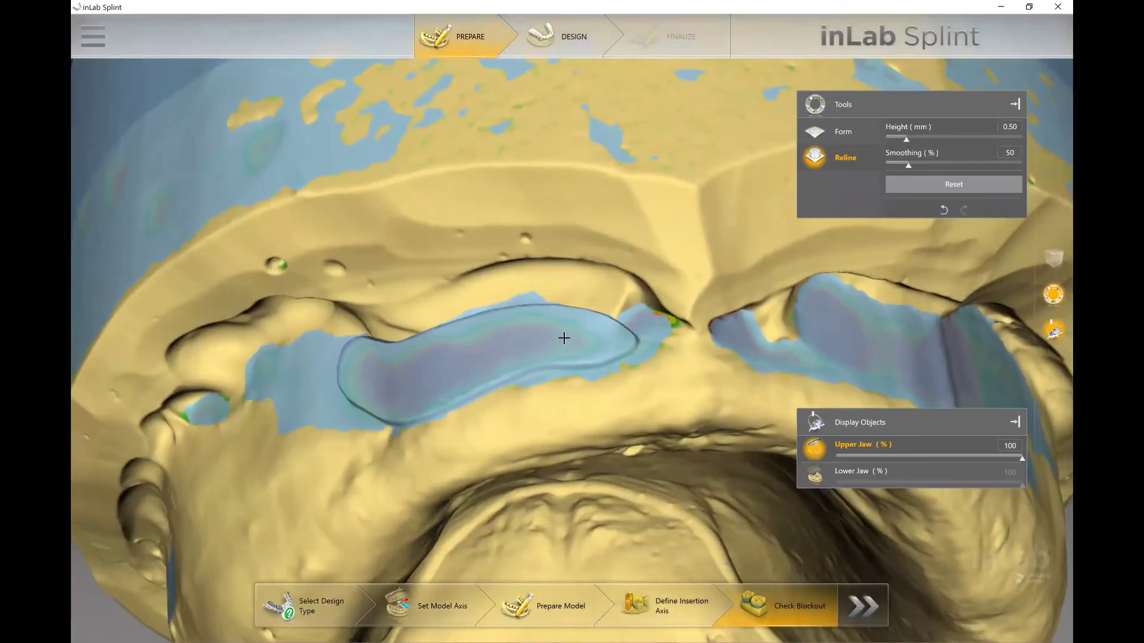
pyautogui.moveTo(563, 338); pyautogui.dragTo(782, 299, button='middle')
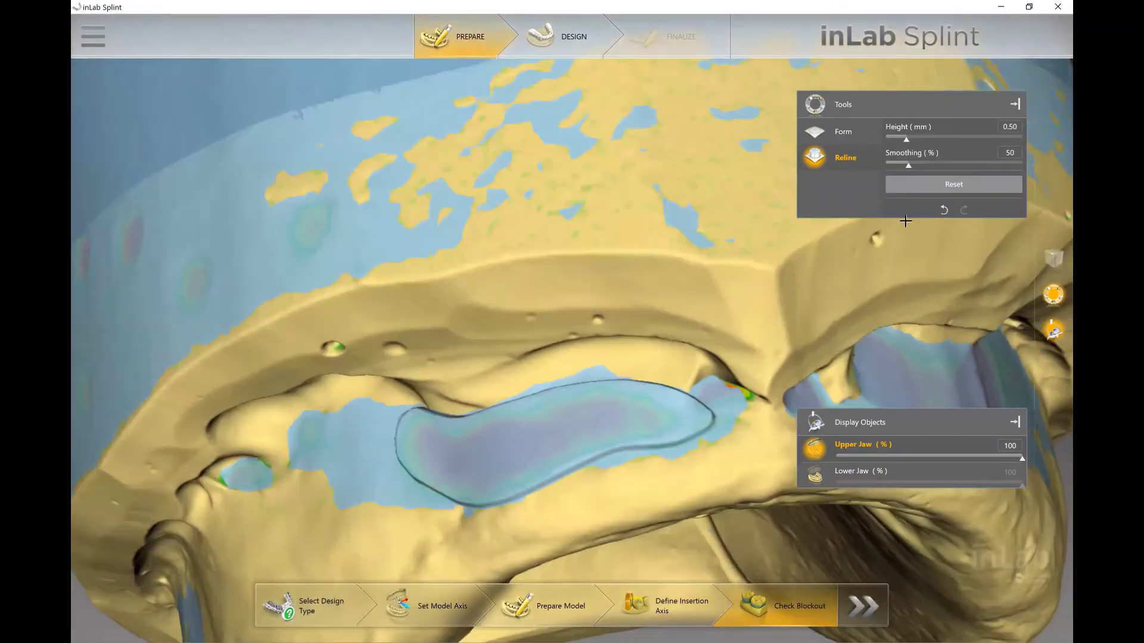
# Step: Add wax along the groove with the Form tool, then advance from Check Blockout to Design
pyautogui.click(845, 133)
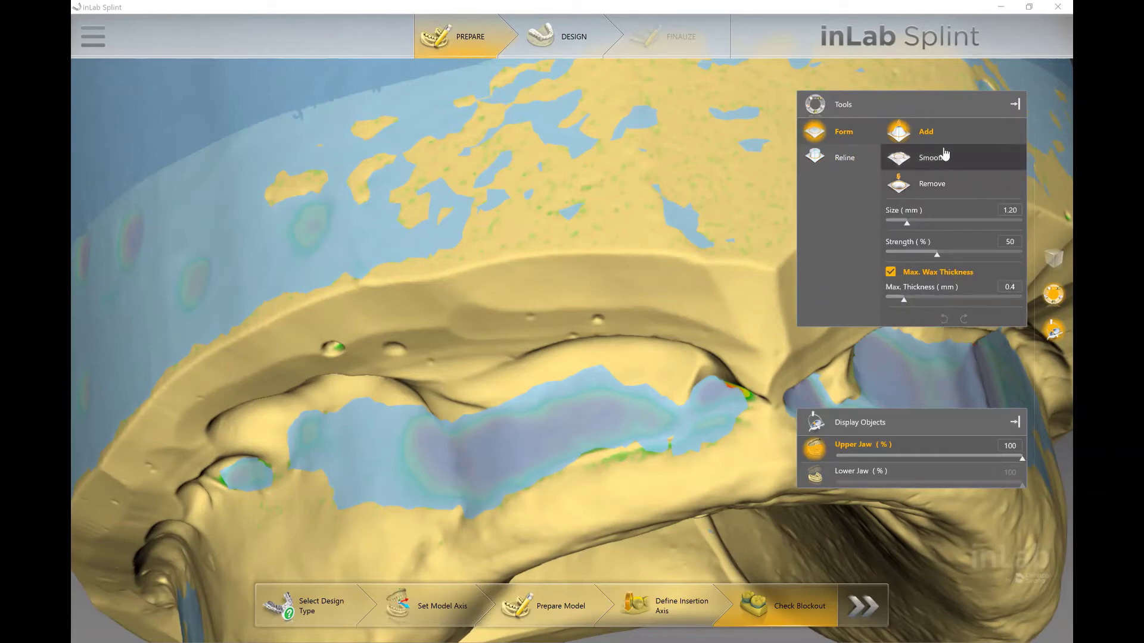
pyautogui.moveTo(727, 376)
pyautogui.mouseDown()
pyautogui.moveTo(735, 411)
pyautogui.moveTo(677, 421)
pyautogui.moveTo(560, 493)
pyautogui.moveTo(650, 465)
pyautogui.moveTo(748, 455)
pyautogui.moveTo(619, 446)
pyautogui.moveTo(729, 451)
pyautogui.moveTo(369, 360)
pyautogui.moveTo(779, 271)
pyautogui.mouseUp()
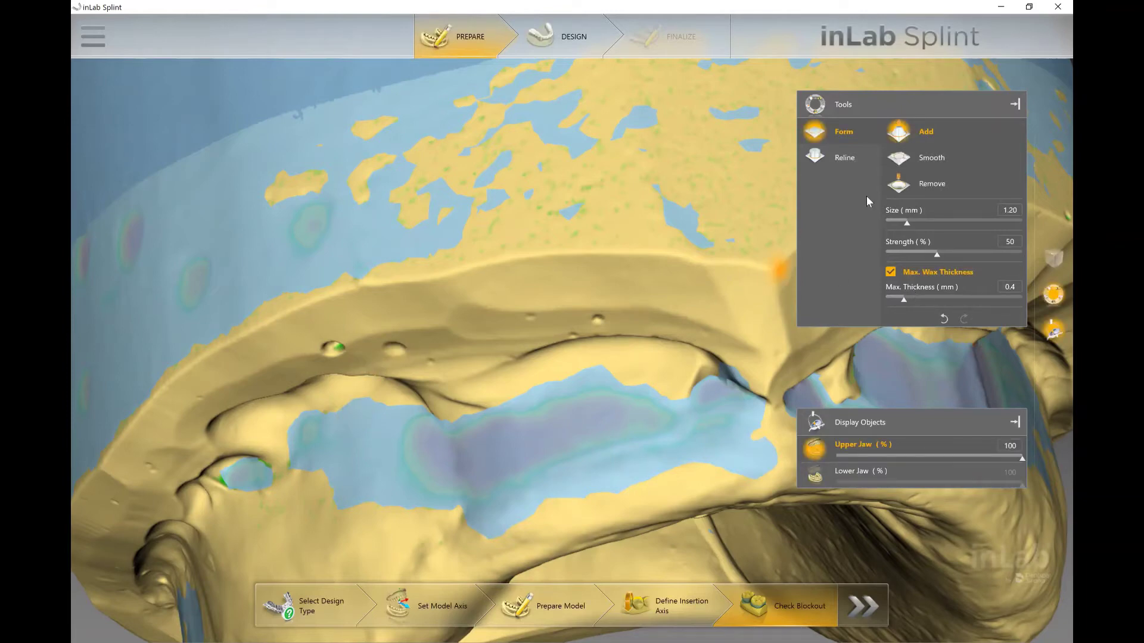
pyautogui.click(837, 137)
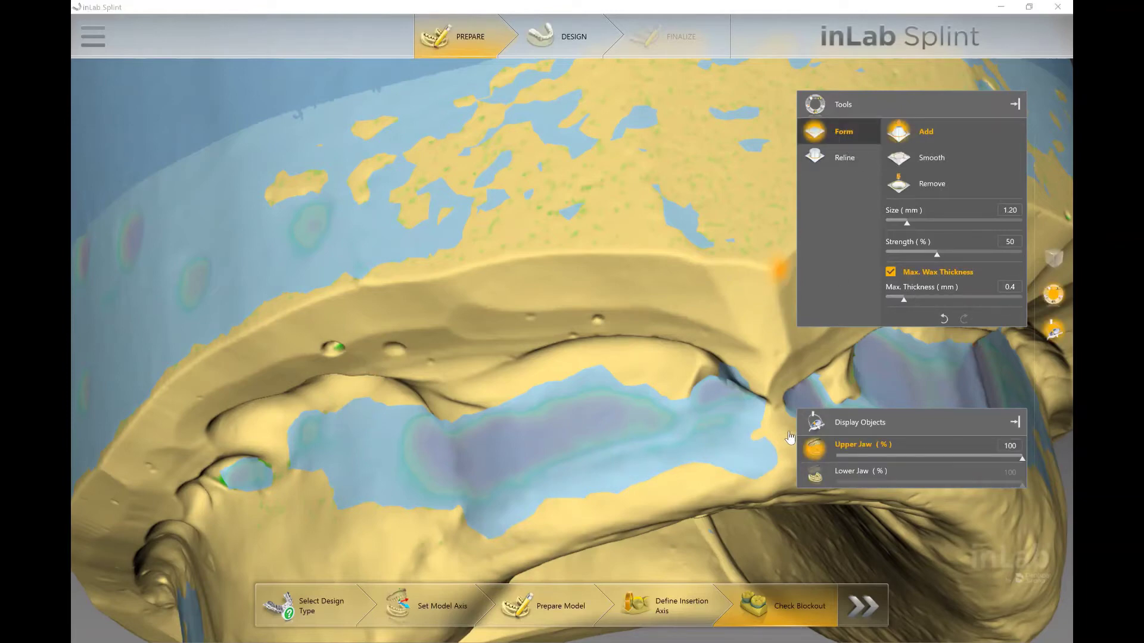
pyautogui.press('Escape')
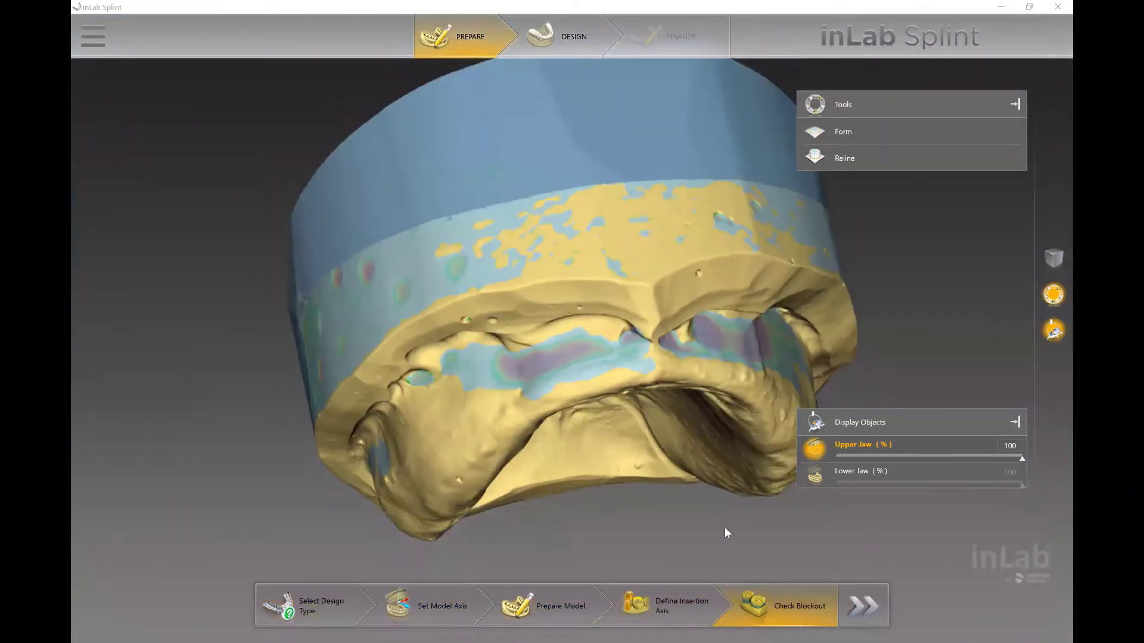
pyautogui.click(872, 614)
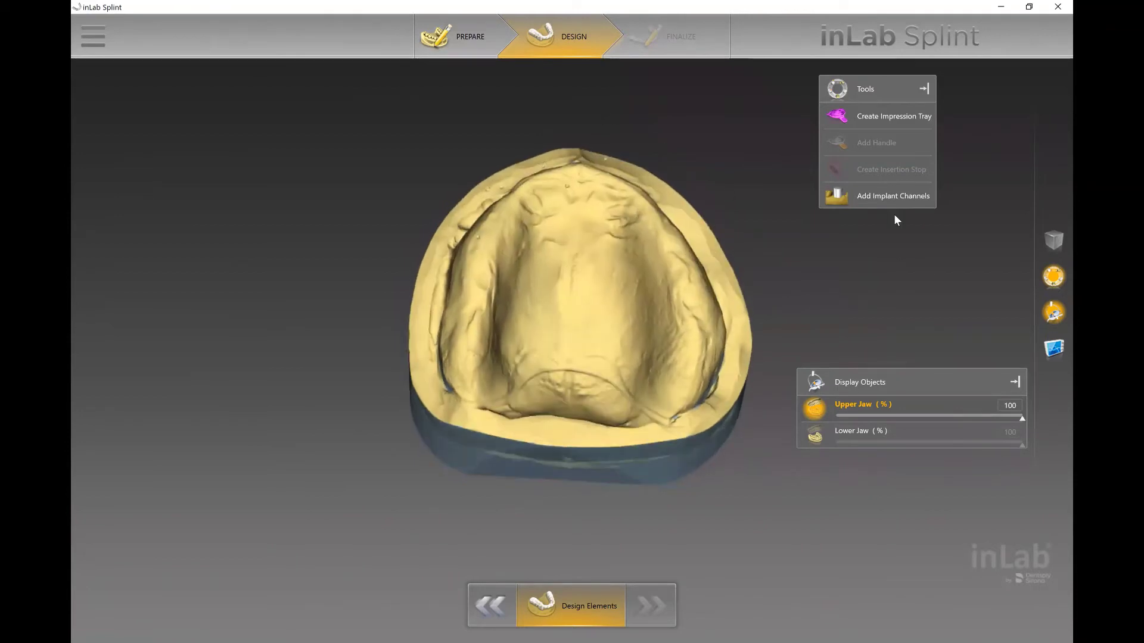
# Step: Start a line-drawn impression tray border running down the left ridge
pyautogui.click(872, 119)
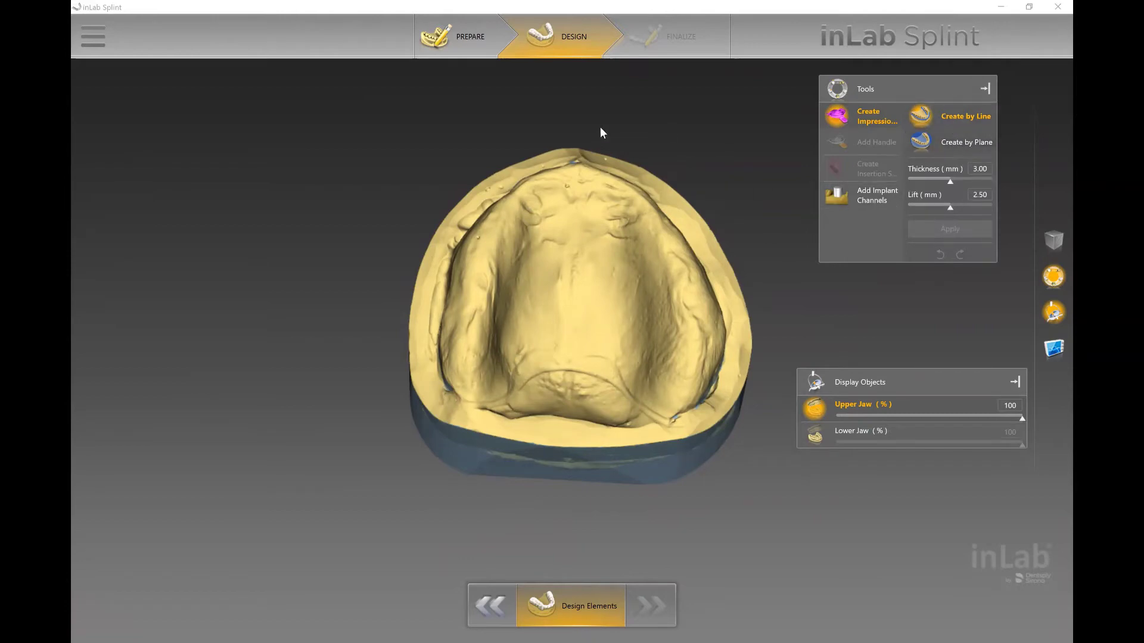
pyautogui.moveTo(562, 130); pyautogui.dragTo(598, 286, button='right')
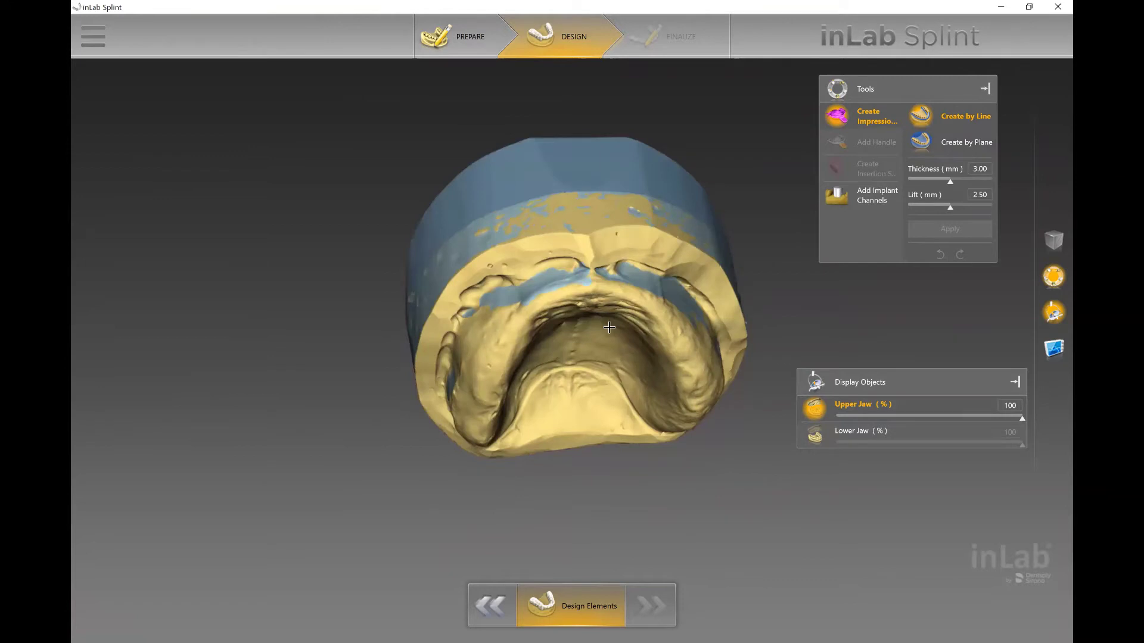
pyautogui.scroll(3, 599, 286)
pyautogui.moveTo(587, 237)
pyautogui.mouseDown()
pyautogui.moveTo(547, 230)
pyautogui.moveTo(479, 271)
pyautogui.moveTo(437, 279)
pyautogui.moveTo(392, 326)
pyautogui.mouseUp()
pyautogui.moveTo(384, 352)
pyautogui.mouseDown()
pyautogui.moveTo(352, 465)
pyautogui.moveTo(417, 524)
pyautogui.mouseUp()
pyautogui.moveTo(417, 524); pyautogui.dragTo(474, 427, button='right')
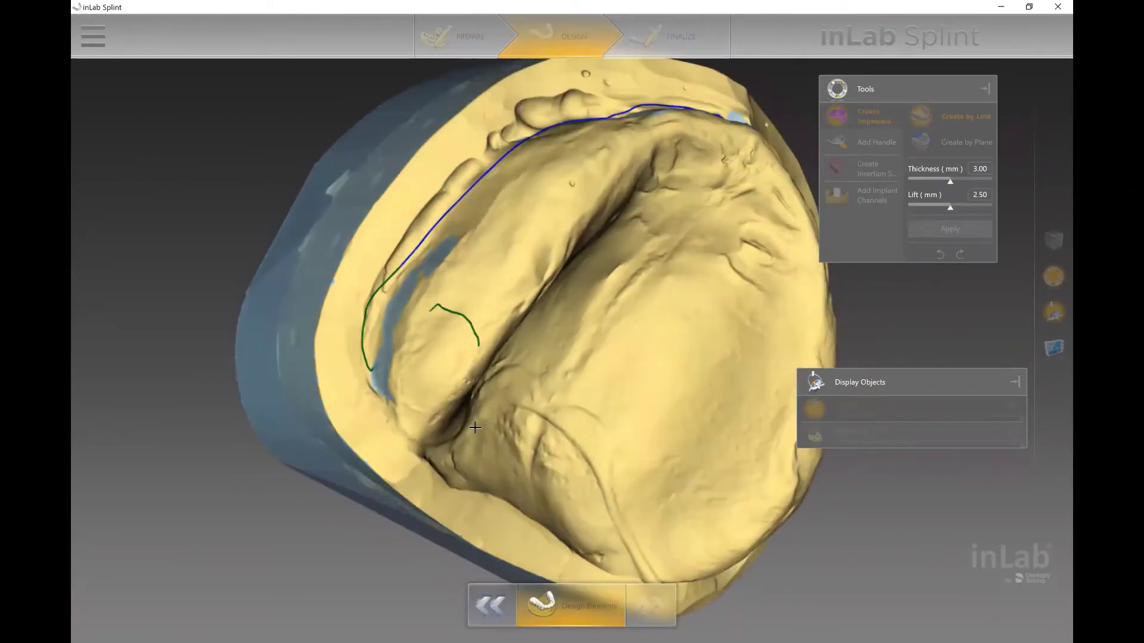
# Step: Continue the tray border around the jaw and close it where it started
pyautogui.moveTo(393, 430); pyautogui.dragTo(474, 433)
pyautogui.moveTo(474, 434); pyautogui.dragTo(461, 353, button='right')
pyautogui.moveTo(461, 353)
pyautogui.mouseDown()
pyautogui.moveTo(397, 411)
pyautogui.moveTo(461, 395)
pyautogui.moveTo(530, 433)
pyautogui.moveTo(595, 574)
pyautogui.moveTo(525, 490)
pyautogui.moveTo(511, 489)
pyautogui.moveTo(540, 504)
pyautogui.moveTo(613, 470)
pyautogui.moveTo(592, 436)
pyautogui.moveTo(673, 365)
pyautogui.moveTo(709, 299)
pyautogui.moveTo(717, 196)
pyautogui.moveTo(697, 168)
pyautogui.mouseUp()
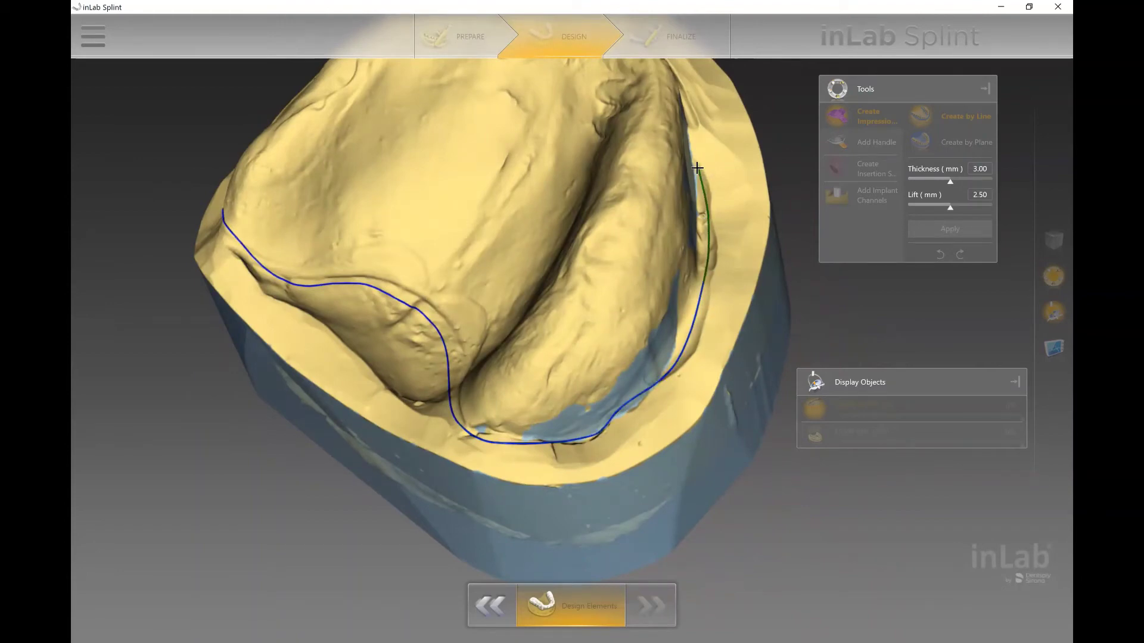
pyautogui.moveTo(685, 147); pyautogui.dragTo(631, 280, button='middle')
pyautogui.moveTo(631, 280)
pyautogui.mouseDown()
pyautogui.moveTo(613, 313)
pyautogui.moveTo(603, 213)
pyautogui.moveTo(549, 140)
pyautogui.mouseUp()
pyautogui.moveTo(550, 139); pyautogui.dragTo(559, 281, button='middle')
pyautogui.moveTo(559, 280); pyautogui.dragTo(554, 309)
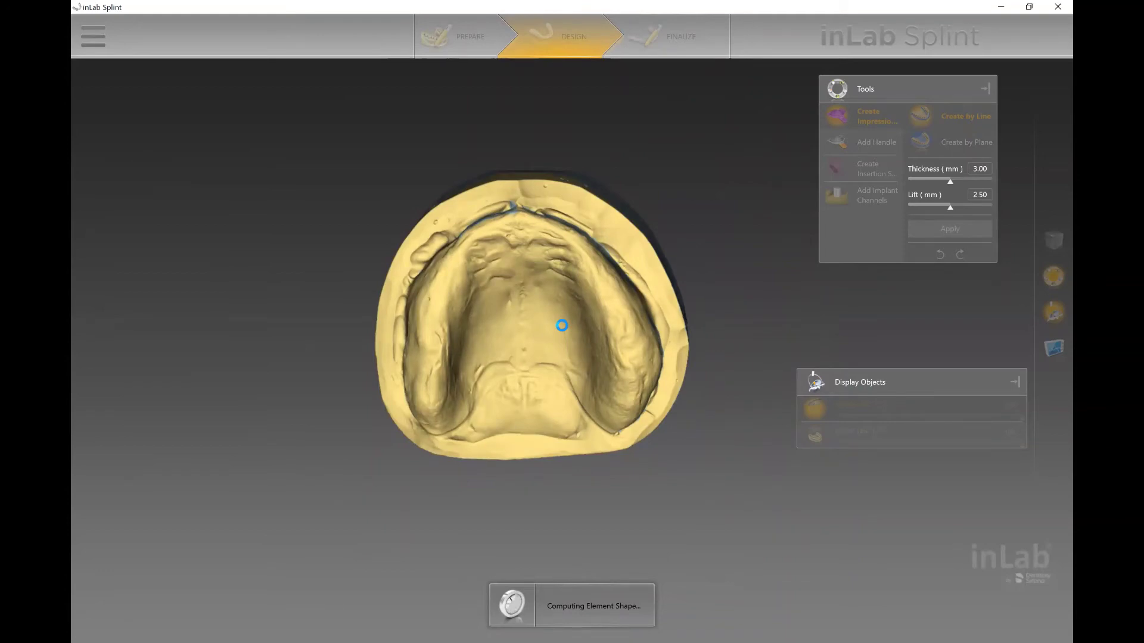
# Step: Recompute the tray with 2.00 mm thickness and 2.00 mm lift, then inspect it
pyautogui.moveTo(540, 279); pyautogui.dragTo(708, 200, button='right')
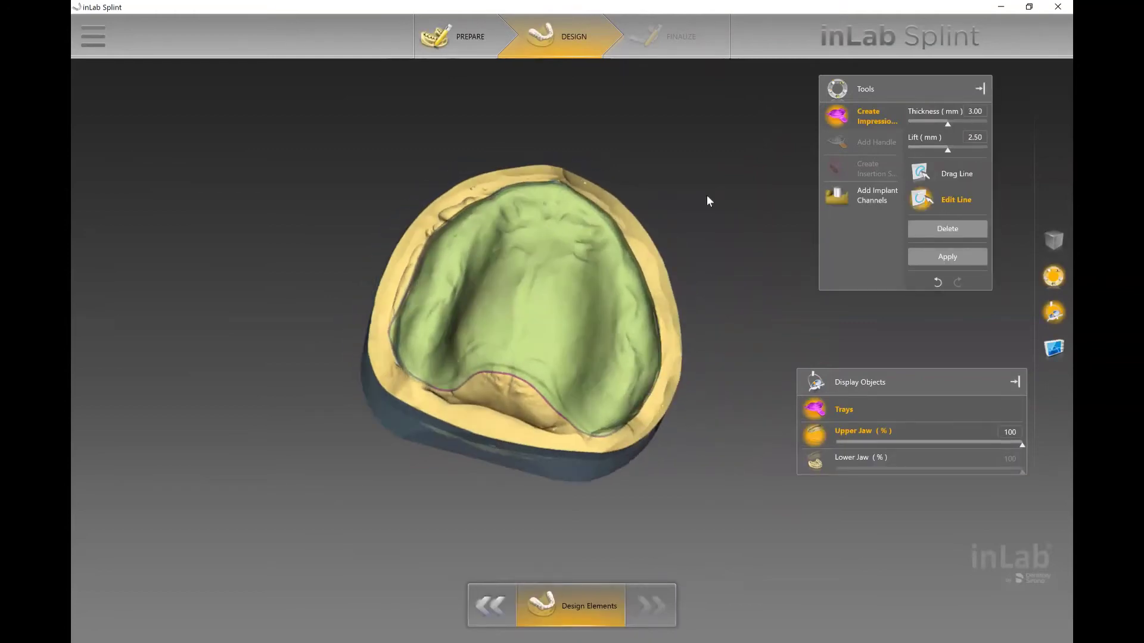
pyautogui.click(982, 109)
pyautogui.write('2')
pyautogui.click(986, 137)
pyautogui.click(949, 256)
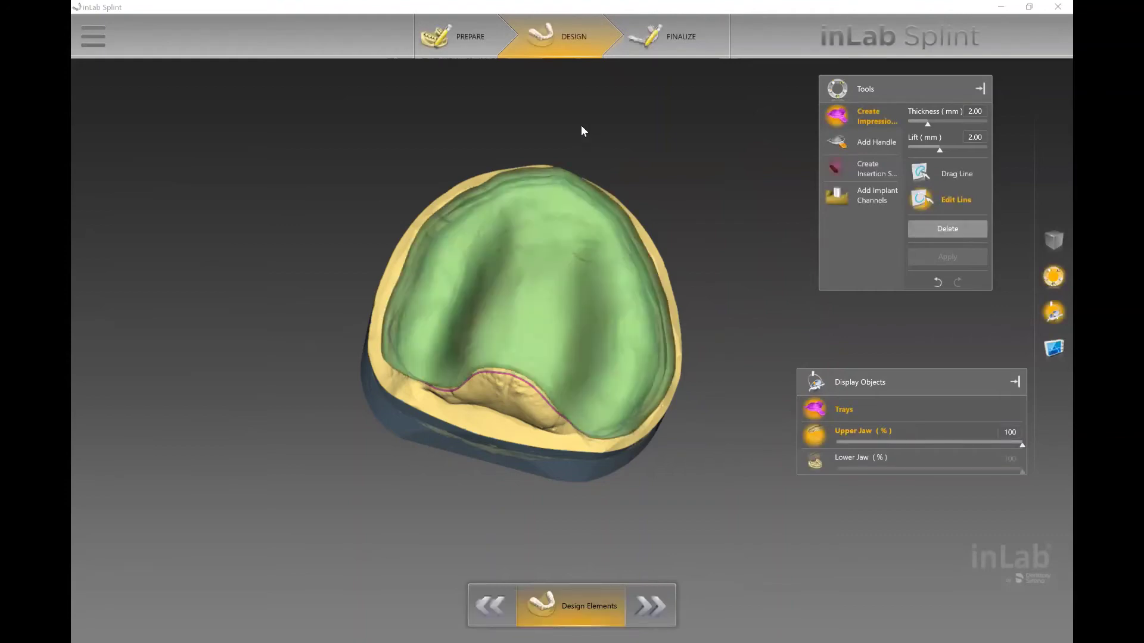
pyautogui.moveTo(566, 208); pyautogui.dragTo(794, 255, button='middle')
# Step: Add a front handle 12 mm wide and 15 mm long to the tray
pyautogui.click(876, 145)
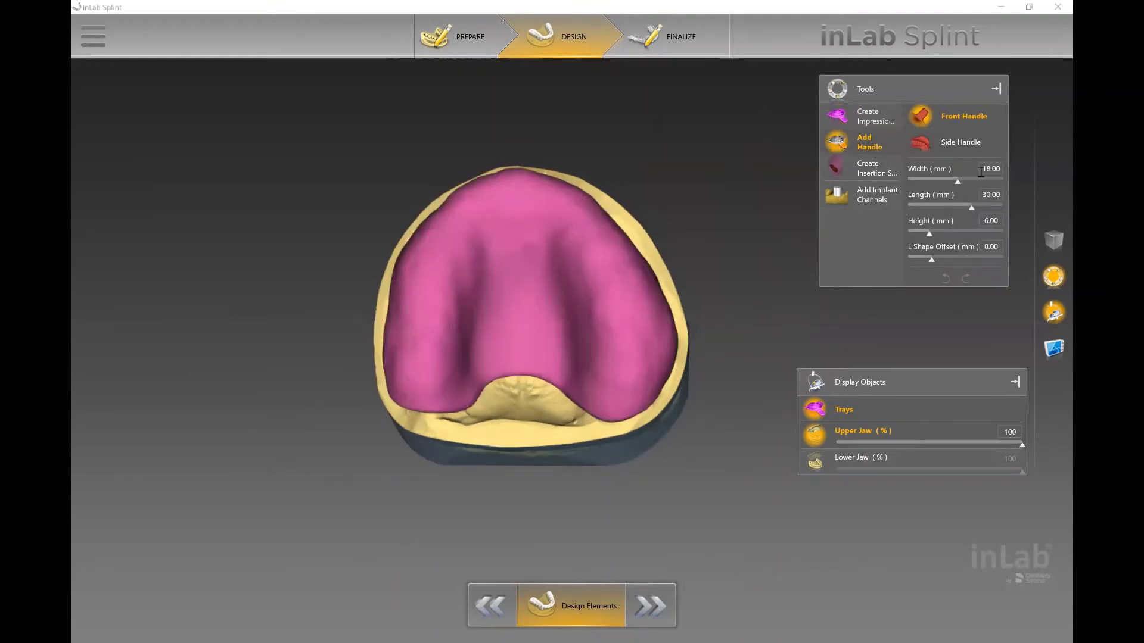
pyautogui.write('12.0')
pyautogui.press('Tab')
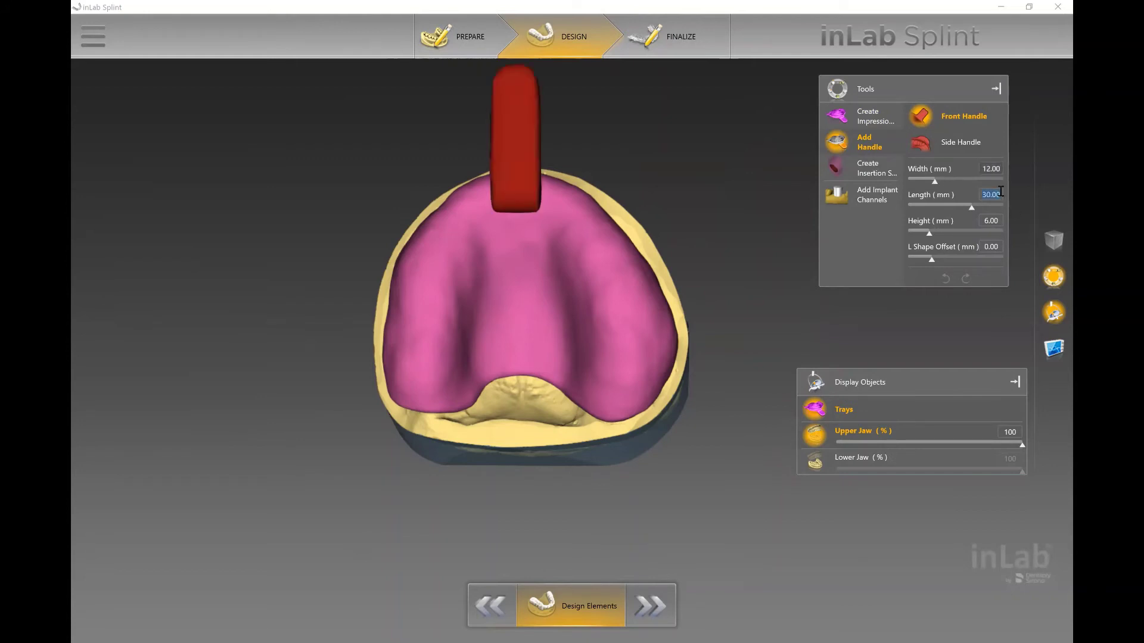
pyautogui.write('15')
pyautogui.click(997, 224)
pyautogui.write('4')
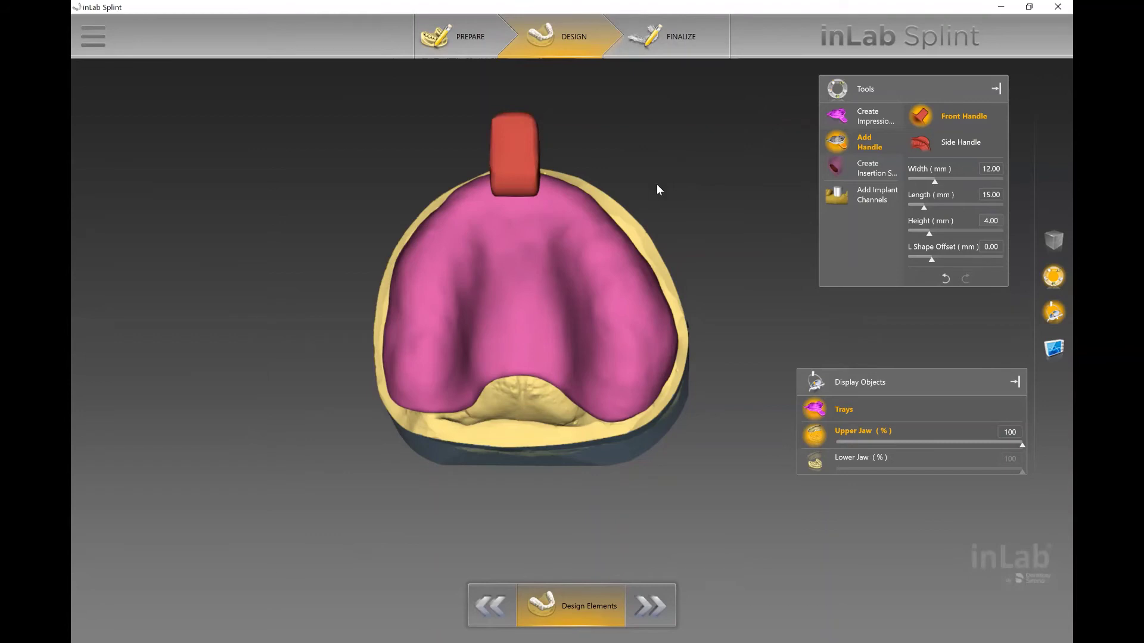
pyautogui.moveTo(657, 185); pyautogui.dragTo(632, 210, button='middle')
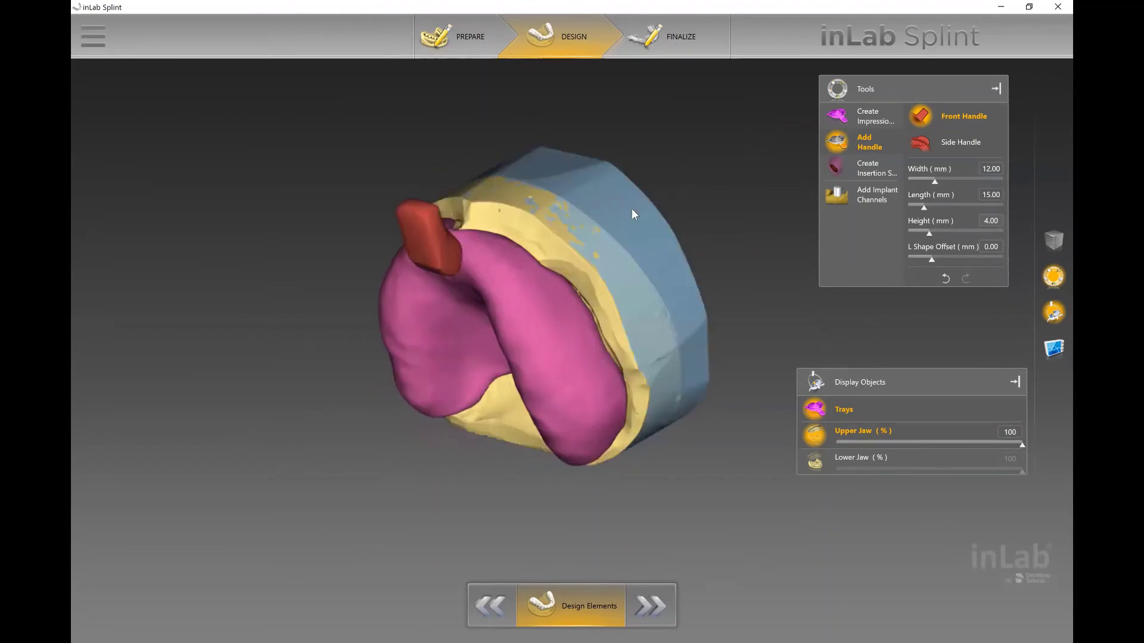
pyautogui.click(862, 154)
# Step: Select the handle and tilt it into position on the tray's front edge
pyautogui.click(423, 217)
pyautogui.moveTo(420, 164); pyautogui.dragTo(430, 210)
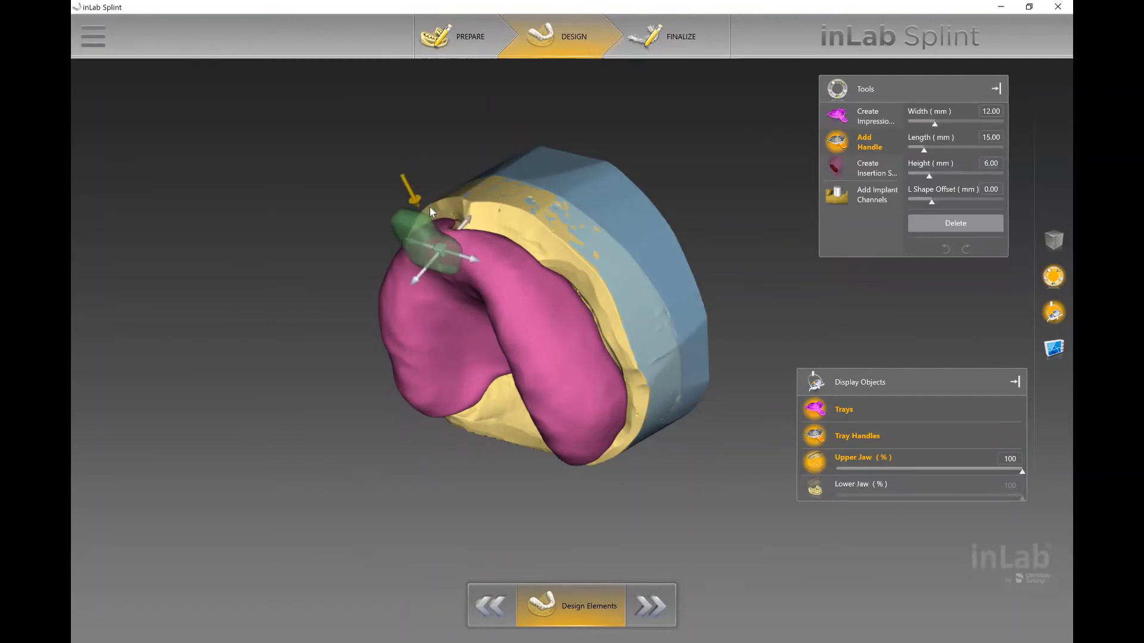
pyautogui.moveTo(639, 287); pyautogui.dragTo(669, 229, button='middle')
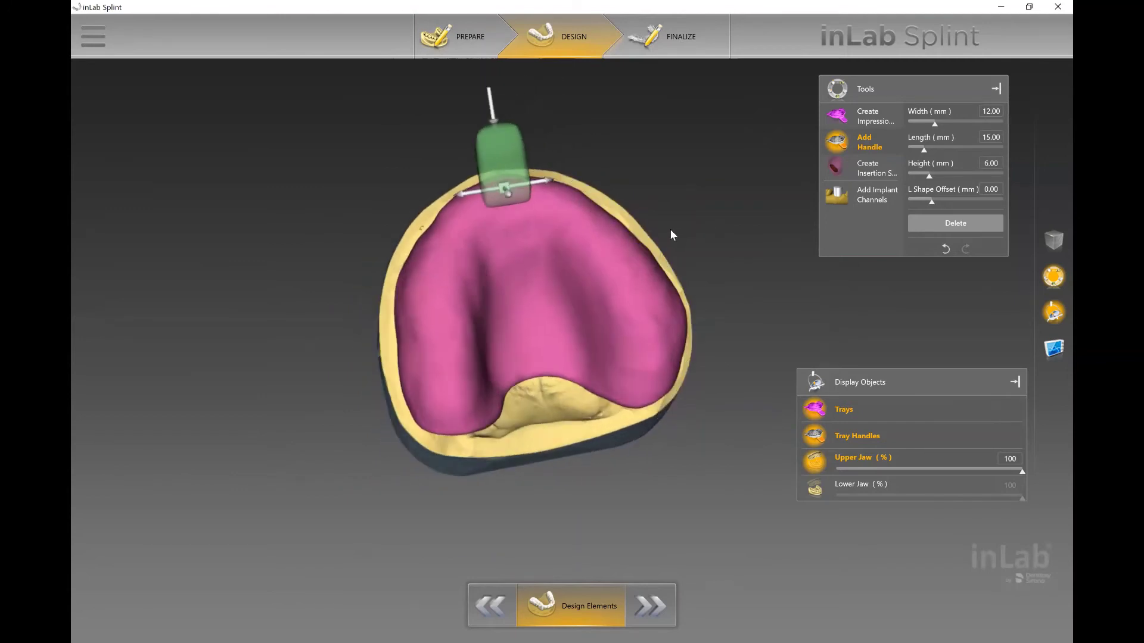
# Step: Place an insertion stop on the tray's right side, inspect it, then undo it
pyautogui.click(872, 171)
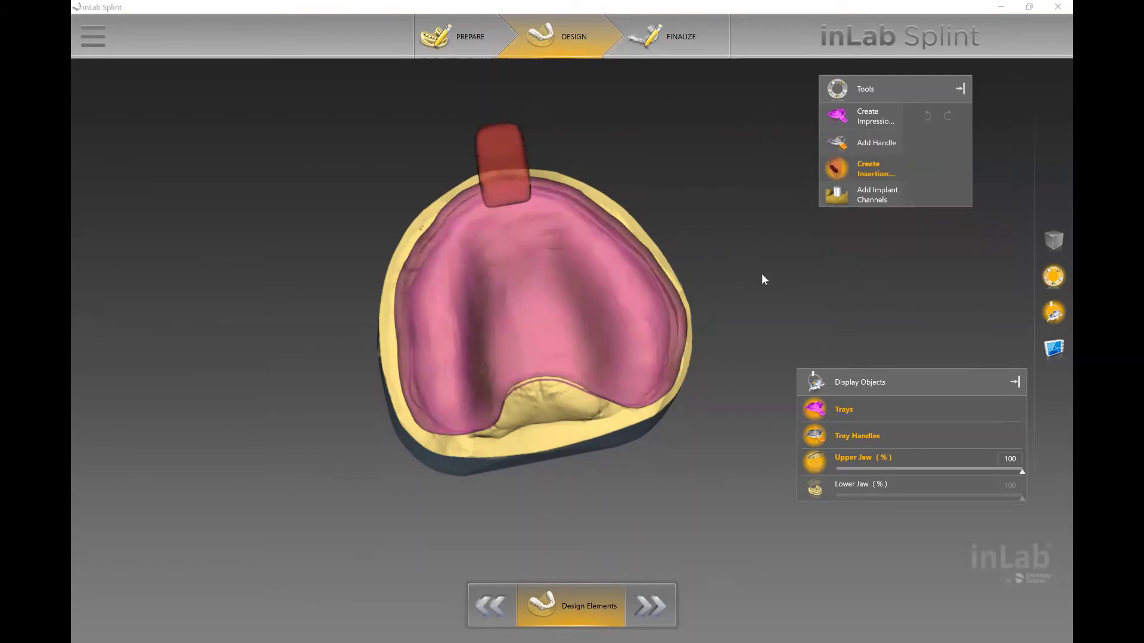
pyautogui.scroll(2, 633, 371)
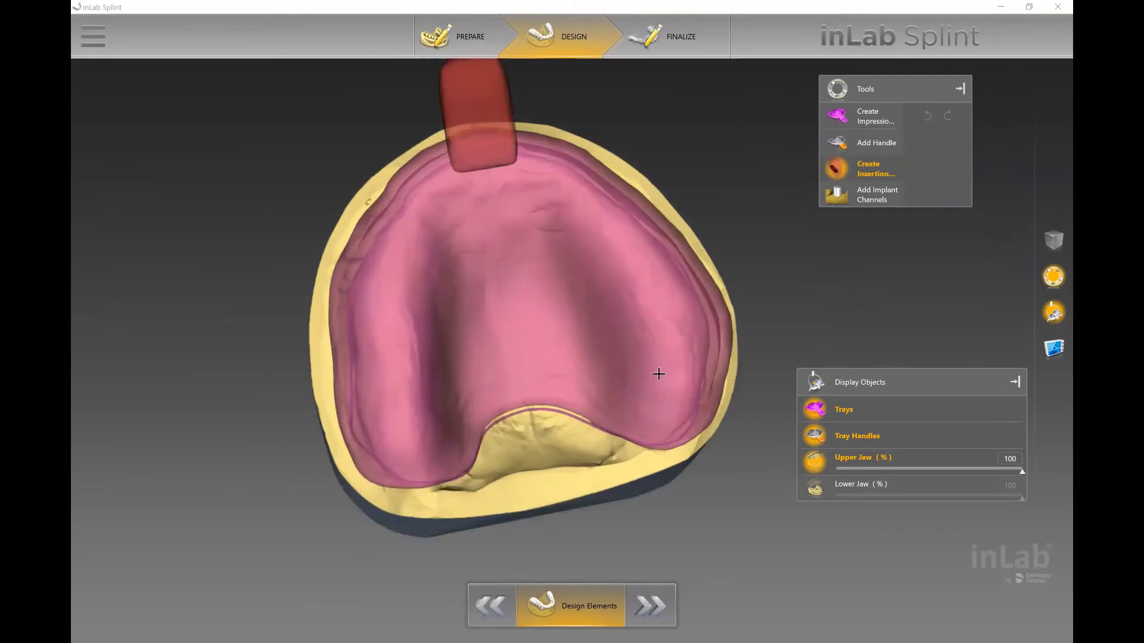
pyautogui.moveTo(679, 364)
pyautogui.mouseDown()
pyautogui.moveTo(662, 389)
pyautogui.moveTo(684, 392)
pyautogui.moveTo(678, 363)
pyautogui.mouseUp()
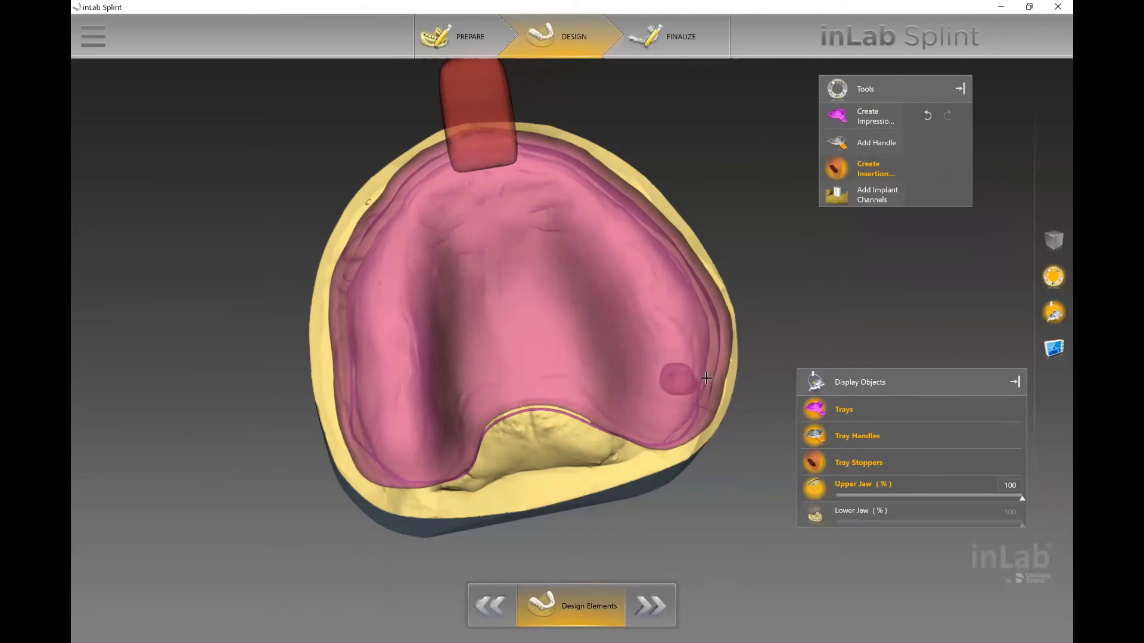
pyautogui.moveTo(766, 299)
pyautogui.mouseDown(button='middle')
pyautogui.moveTo(745, 299)
pyautogui.moveTo(774, 311)
pyautogui.moveTo(756, 304)
pyautogui.mouseUp(button='middle')
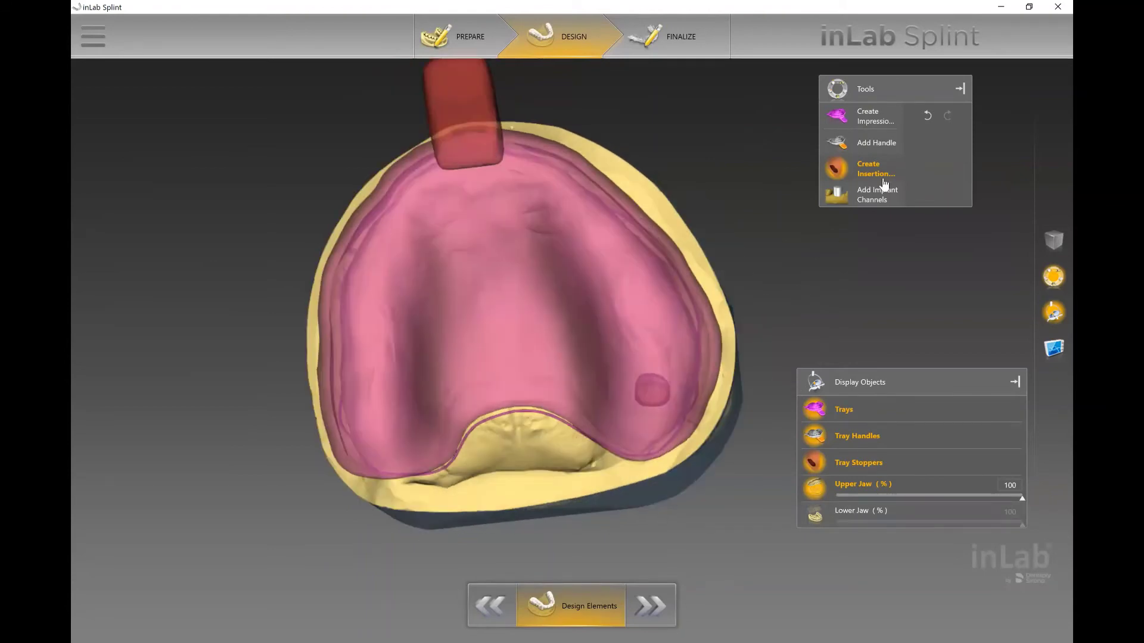
pyautogui.click(927, 118)
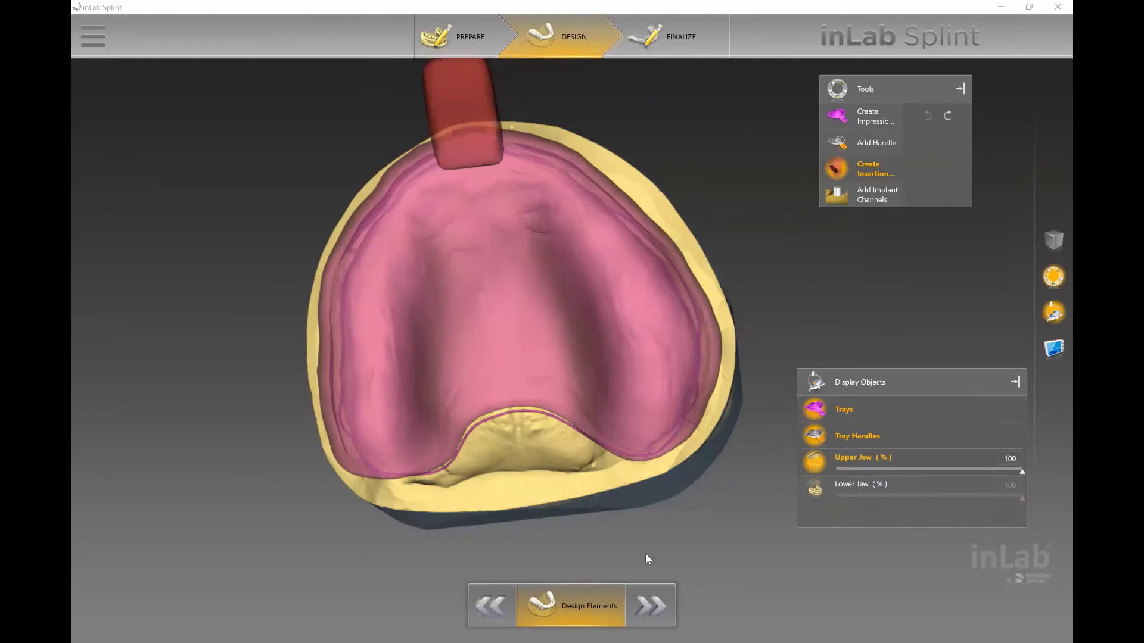
# Step: Review the implant channel options (8.00 mm diameter, 6.00 mm height) and advance to FINALIZE
pyautogui.click(877, 201)
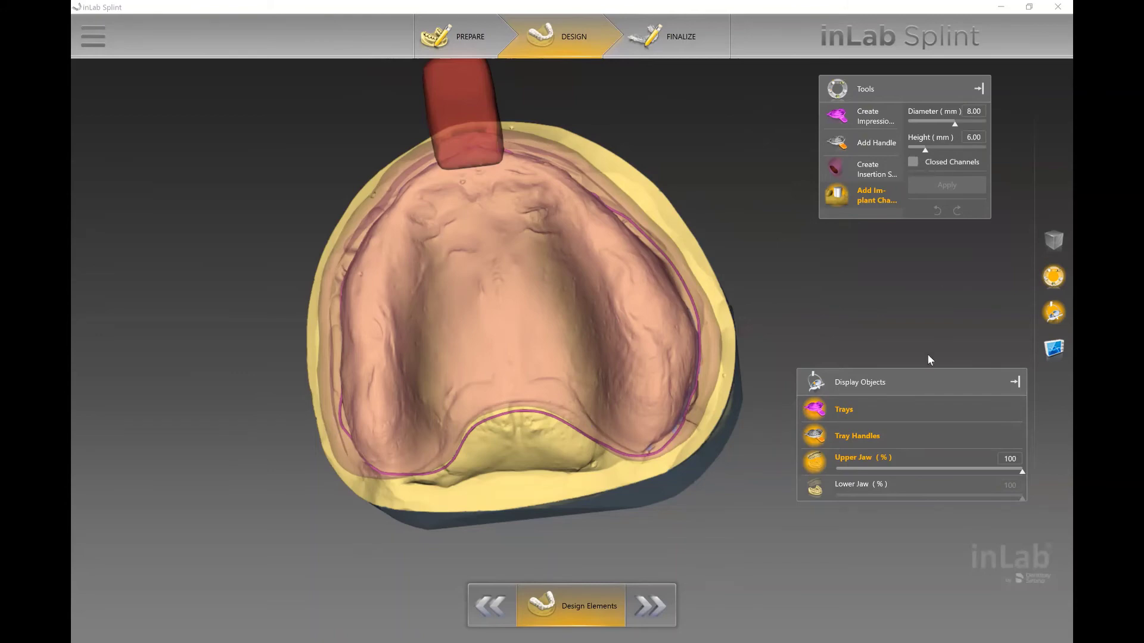
pyautogui.click(661, 612)
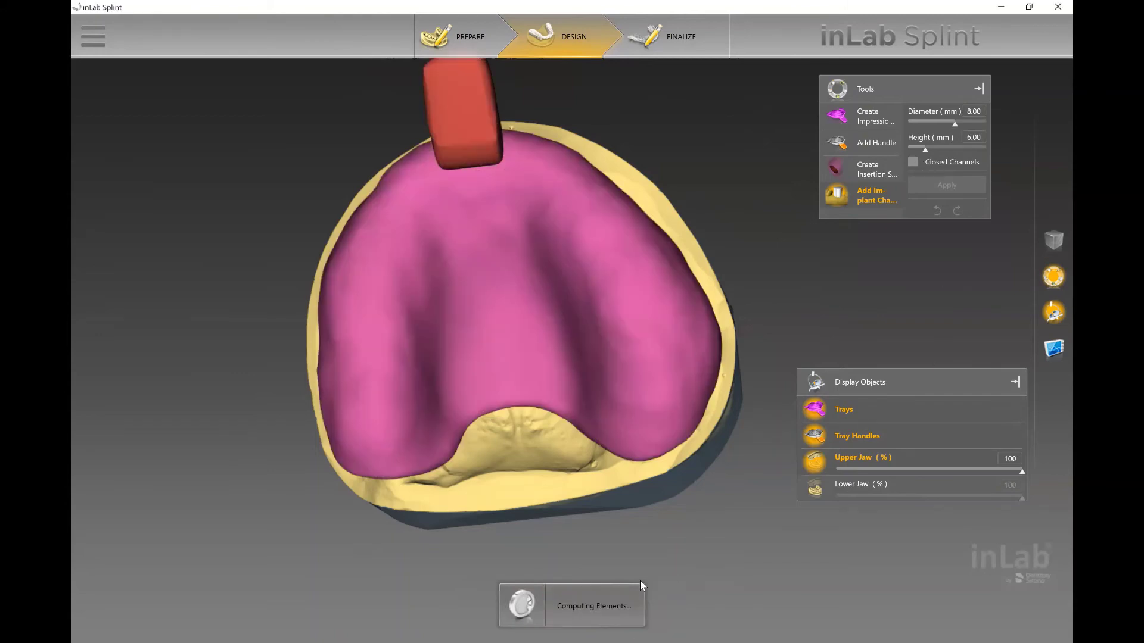